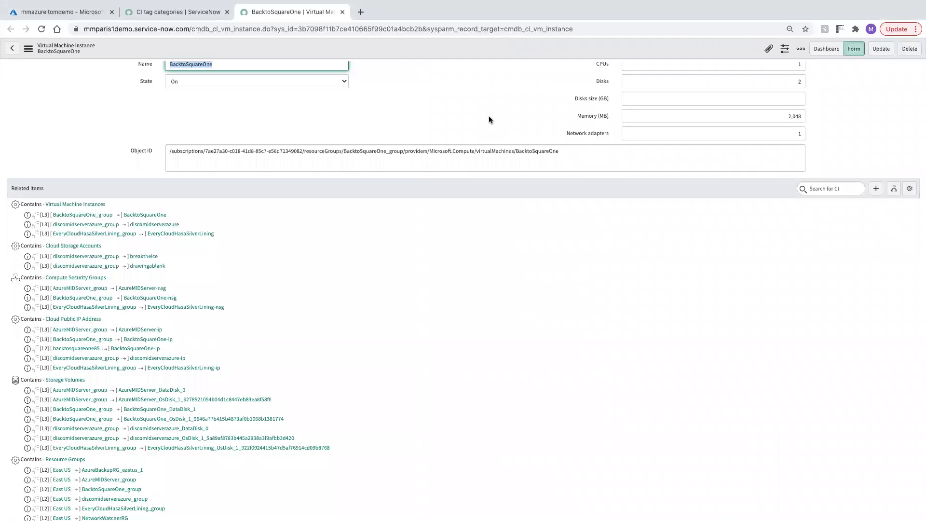
# - Scroll the BacktoSquareOne VM form to its tag values: Platform ServiceLater, Environment Production, Application e-Commerce
pyautogui.click(469, 90)
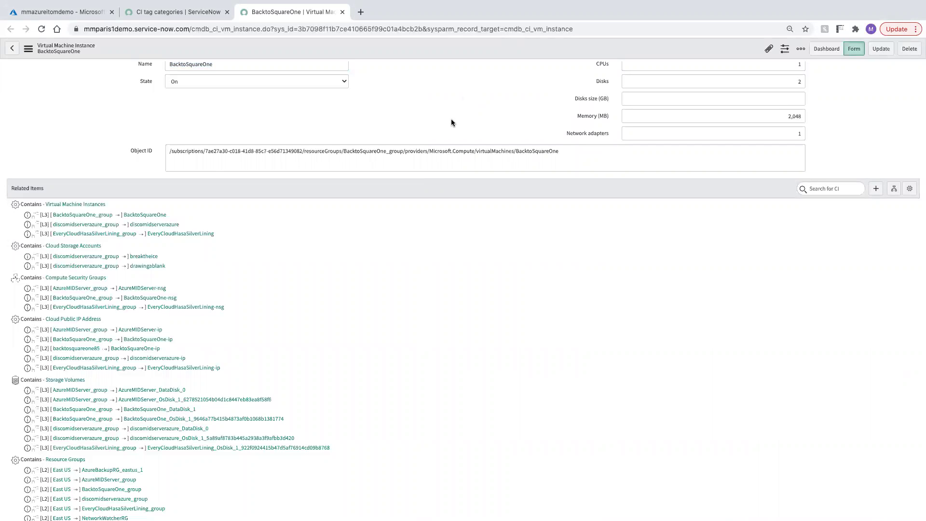
pyautogui.scroll(-20, 452, 123)
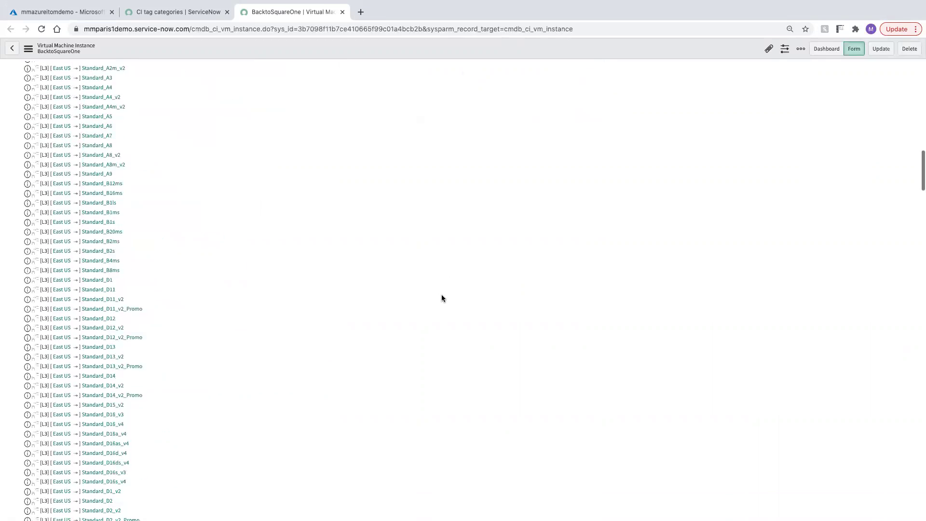
pyautogui.scroll(-20, 442, 295)
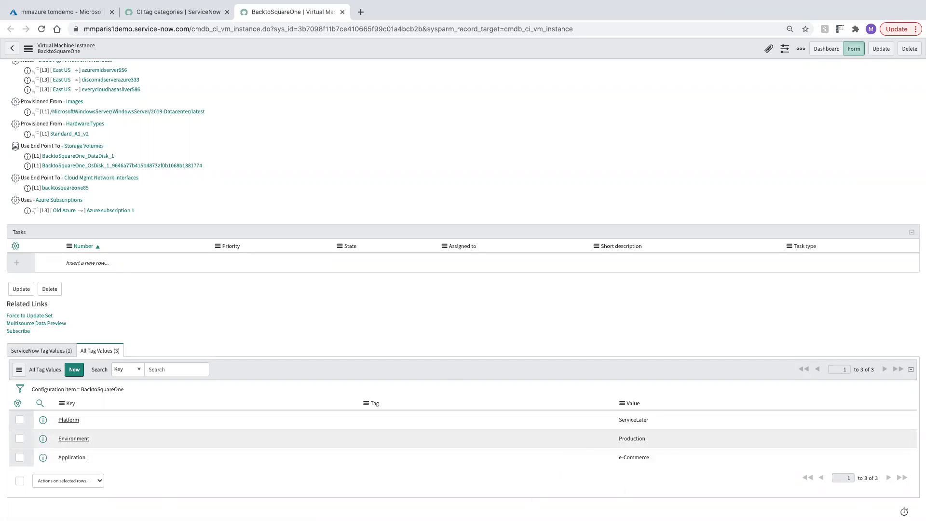
# - Find Tag-based Service Families via 'tag-b', then create and save a family named ServiceLater
pyautogui.click(161, 12)
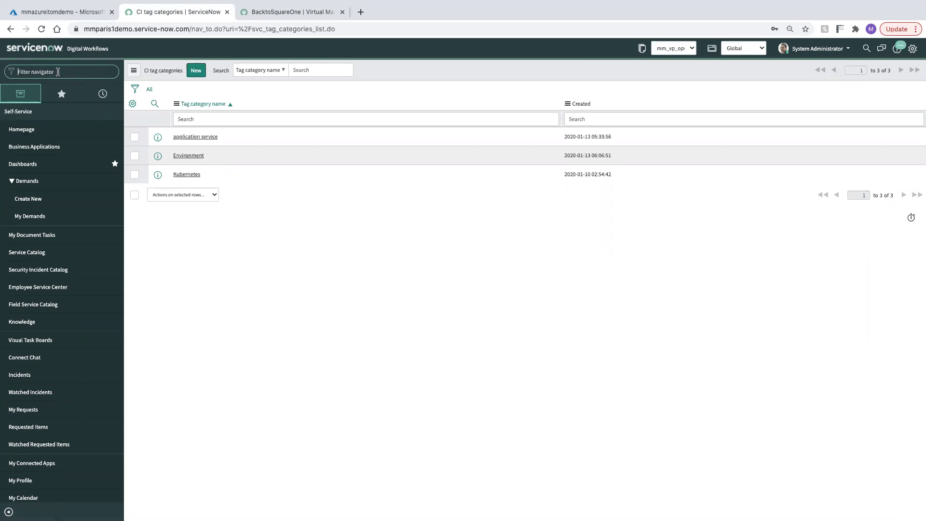
pyautogui.write('tag-b')
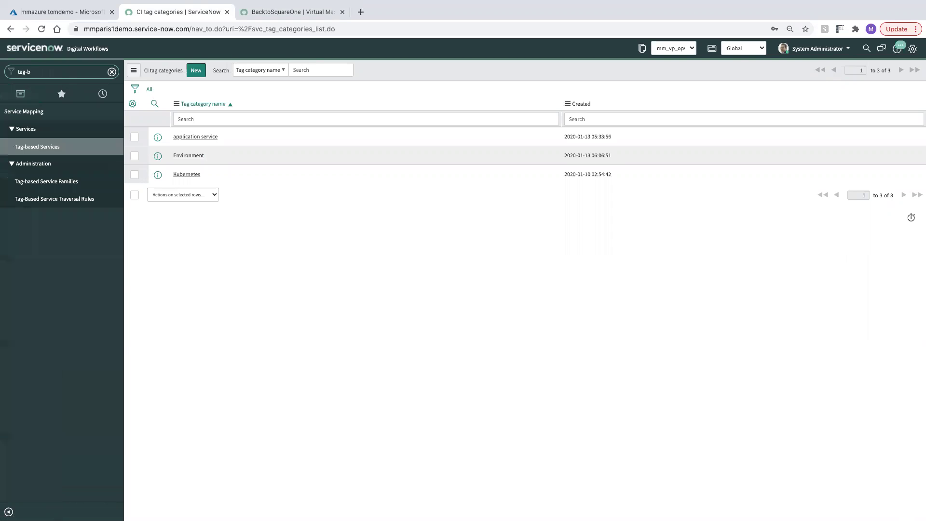
pyautogui.click(51, 187)
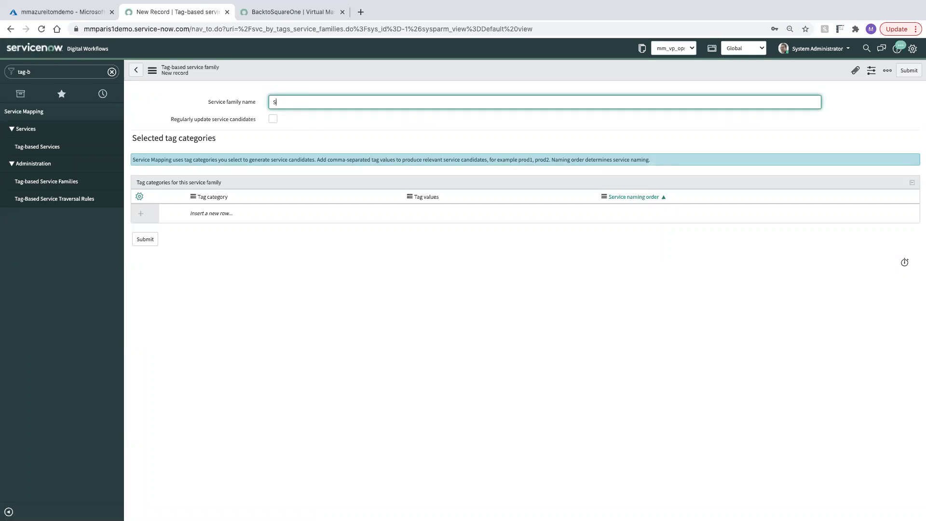
pyautogui.write('erviceLater')
pyautogui.rightClick(470, 74)
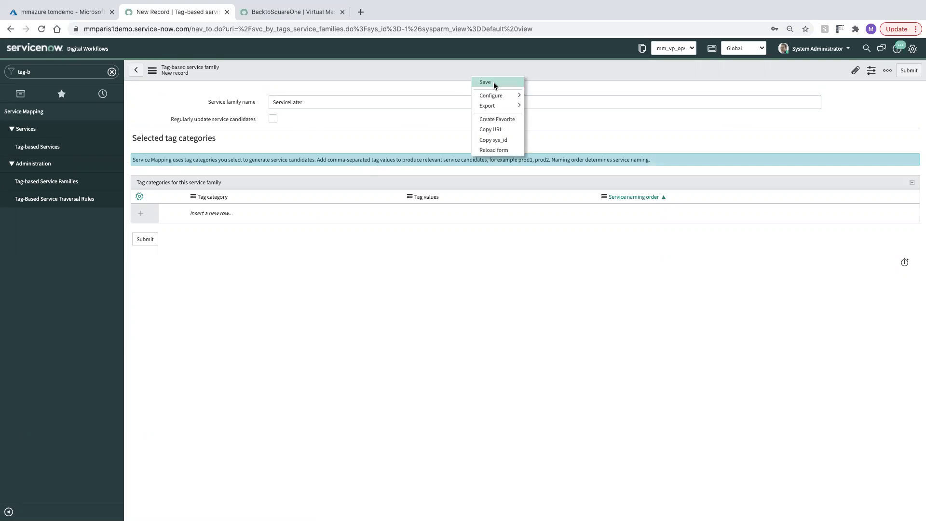
pyautogui.press('Return')
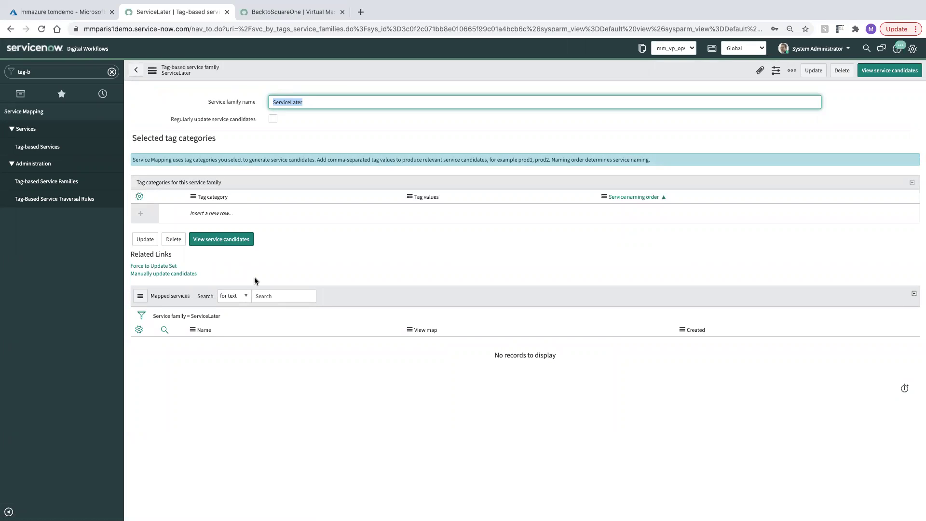
pyautogui.click(257, 214)
# - From the tag category lookup, create and save a new CI tag category named Platform
pyautogui.click(258, 214)
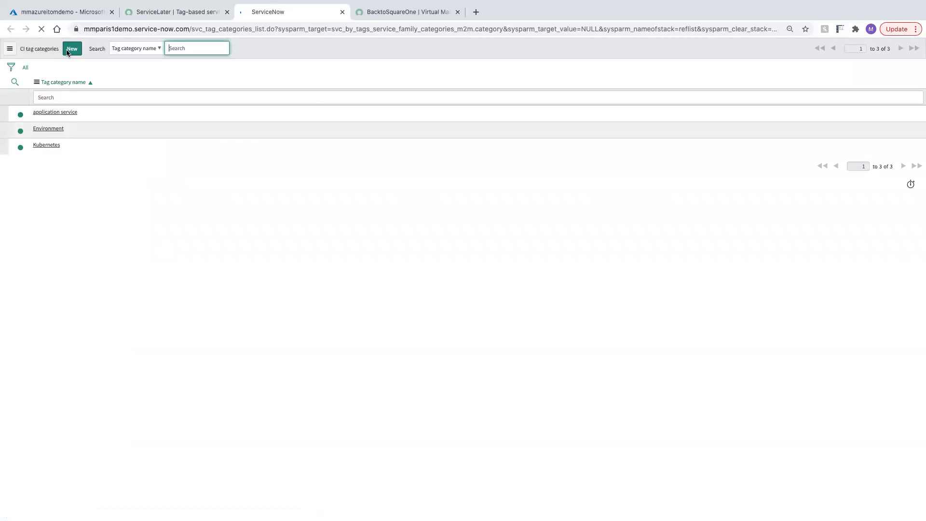
pyautogui.click(72, 52)
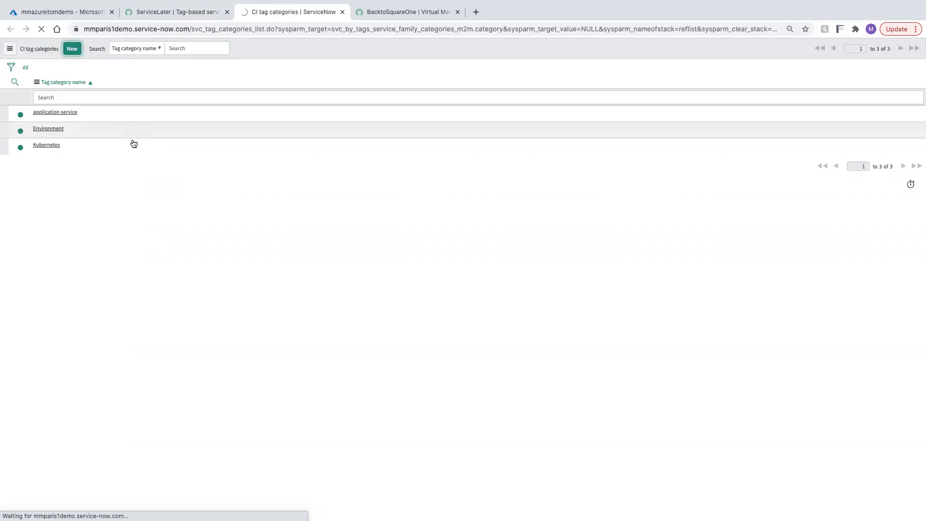
pyautogui.write('Platform')
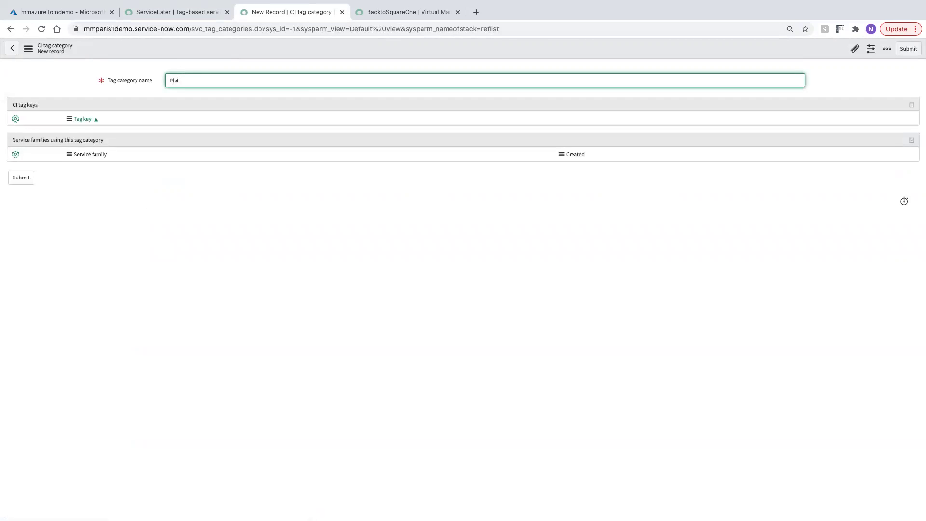
pyautogui.rightClick(257, 51)
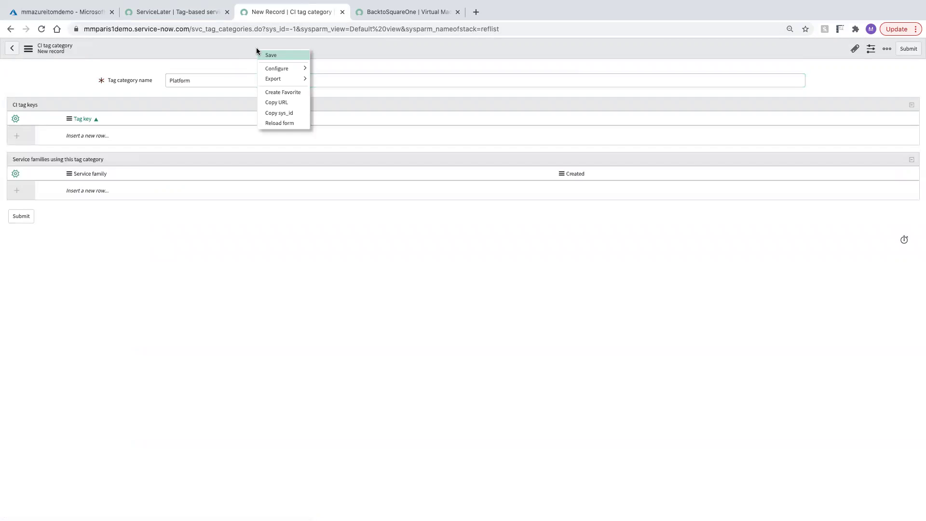
pyautogui.click(267, 53)
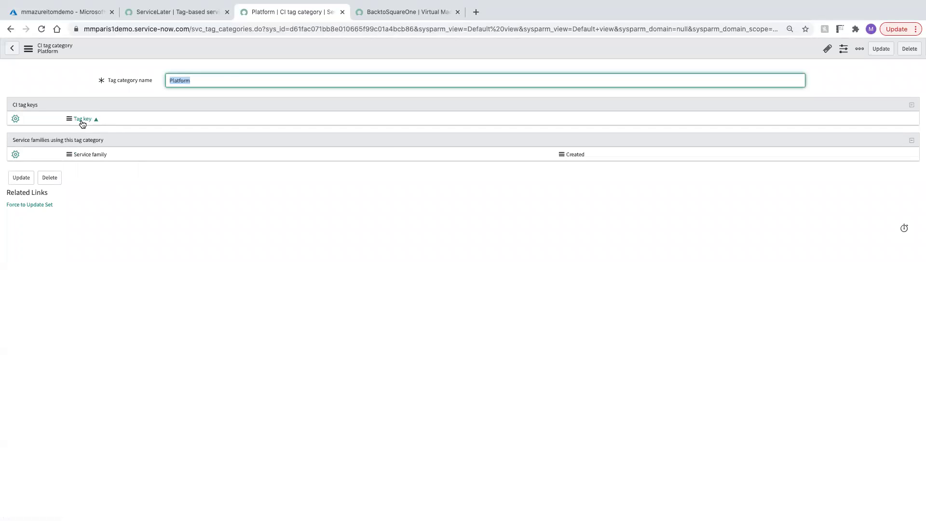
# - Add the tag key Platform to the Platform category and save it
pyautogui.click(406, 11)
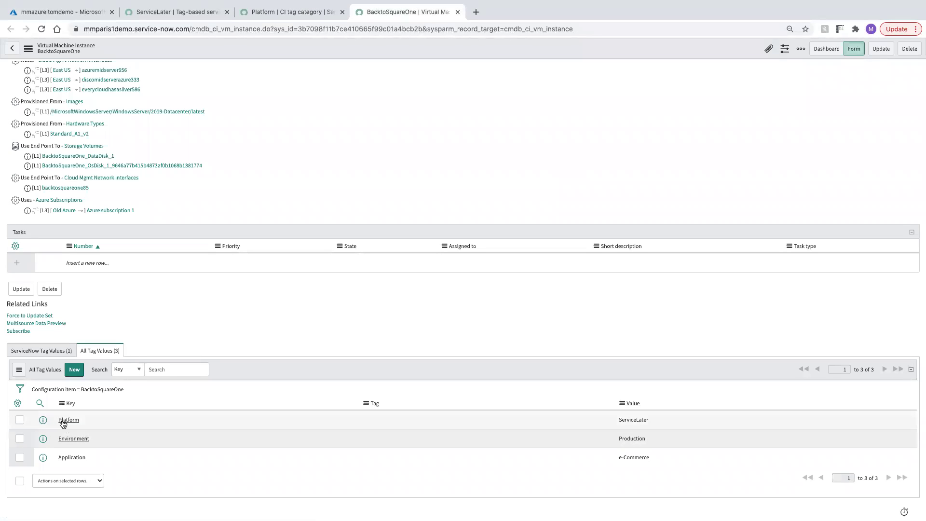
pyautogui.click(304, 12)
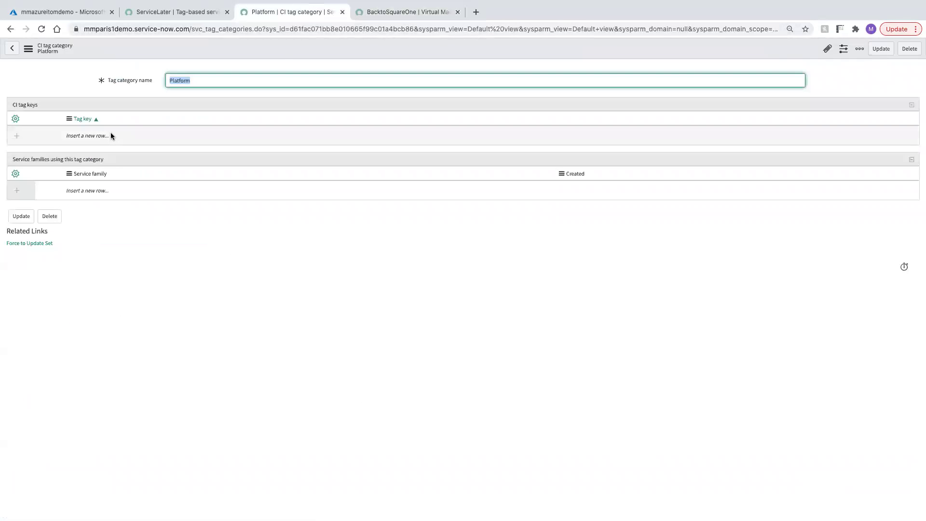
pyautogui.click(111, 136)
pyautogui.write('Platf')
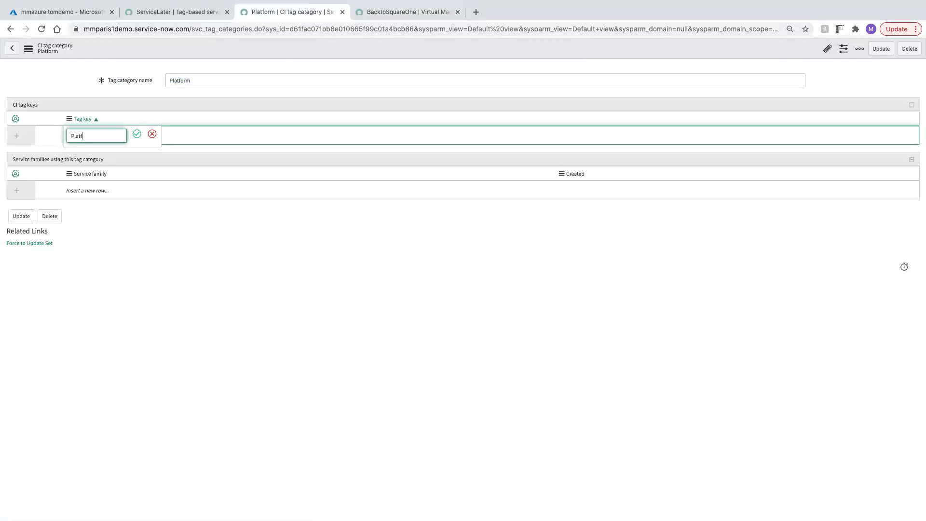
pyautogui.write('orm')
pyautogui.press('Return')
pyautogui.rightClick(390, 54)
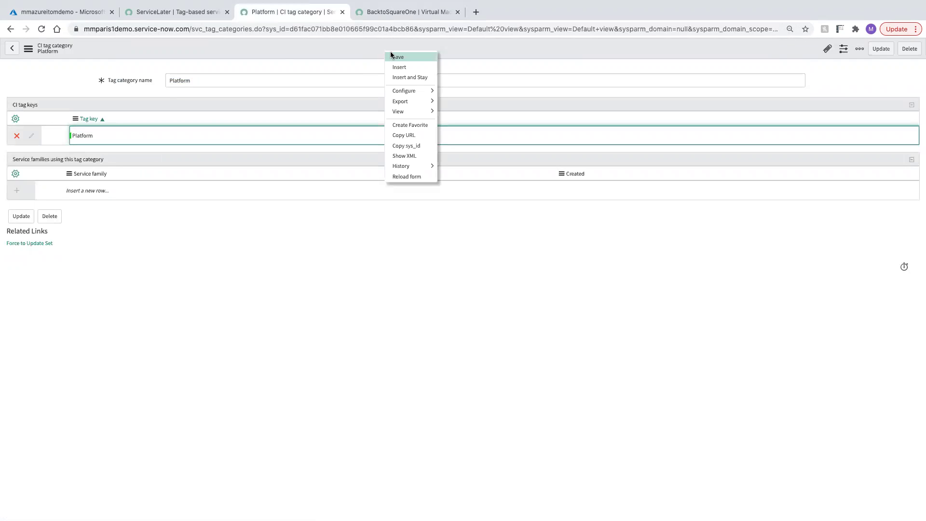
pyautogui.click(391, 56)
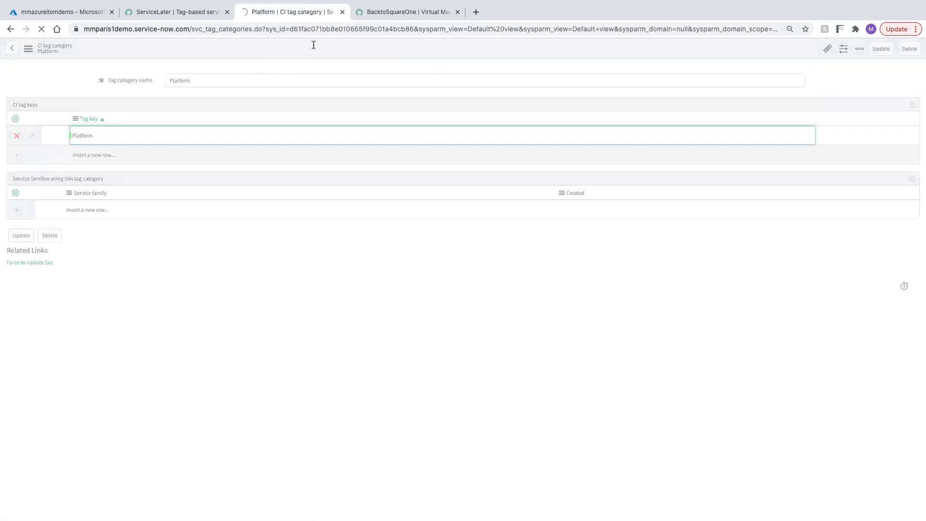
# - Close the Platform category page and add Platform as ServiceLater's first tag category
pyautogui.middleClick(316, 15)
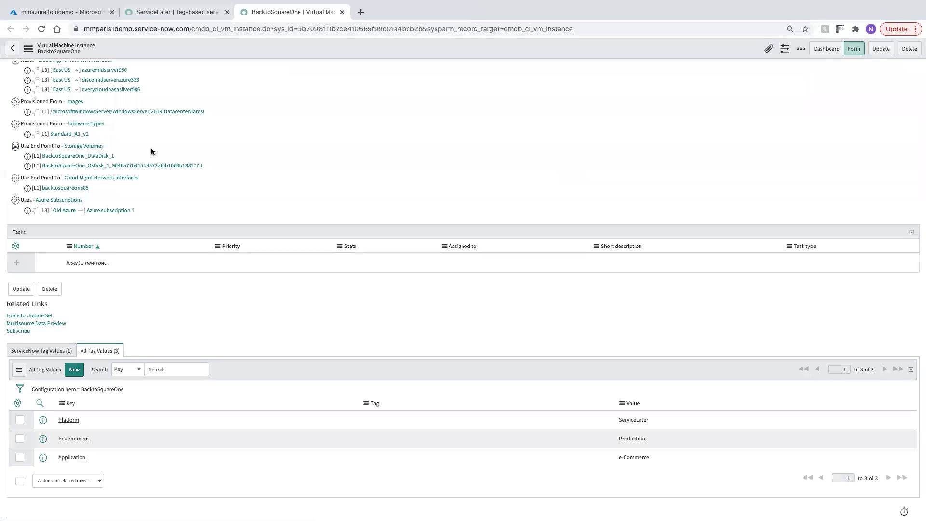
pyautogui.click(184, 15)
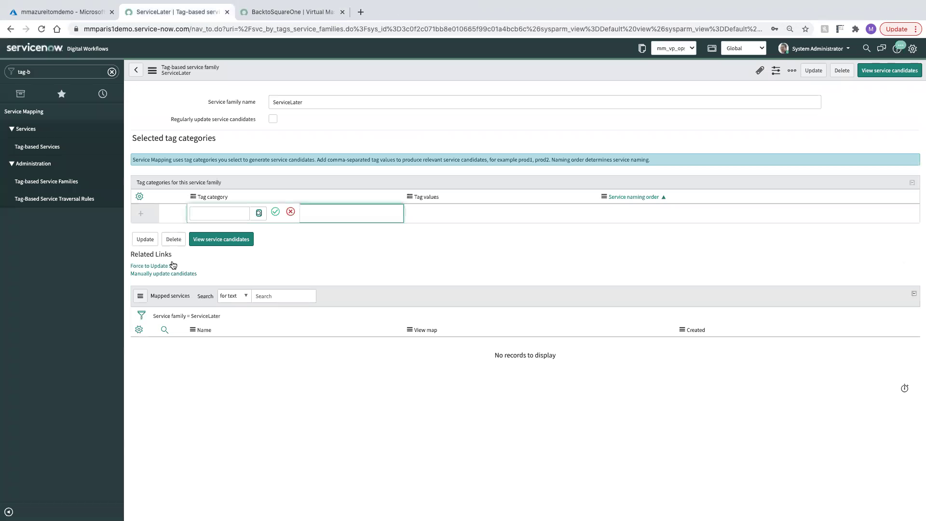
pyautogui.click(224, 212)
pyautogui.click(291, 212)
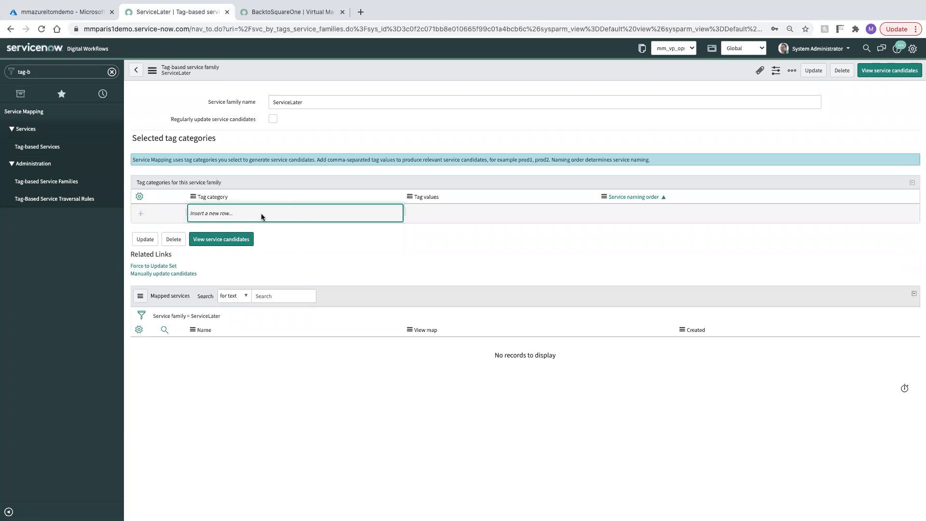
pyautogui.click(227, 212)
pyautogui.write('platform')
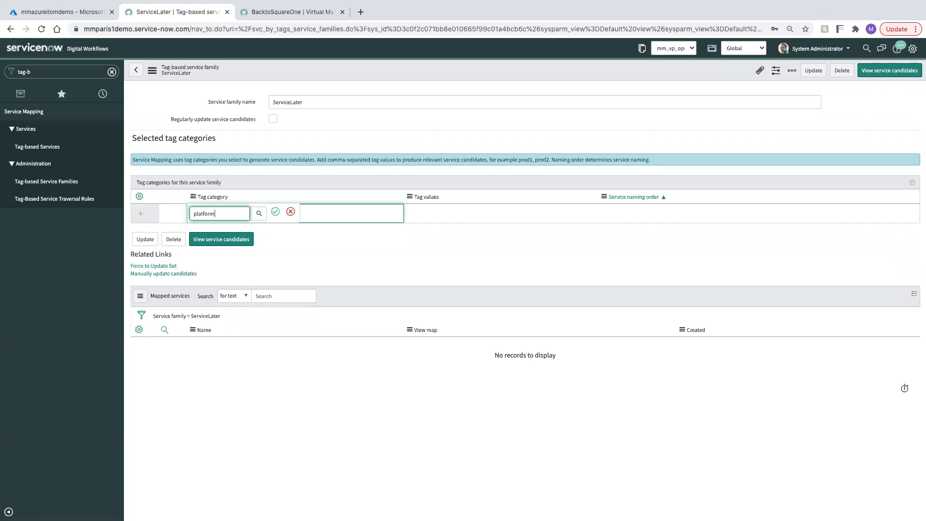
pyautogui.press('Return')
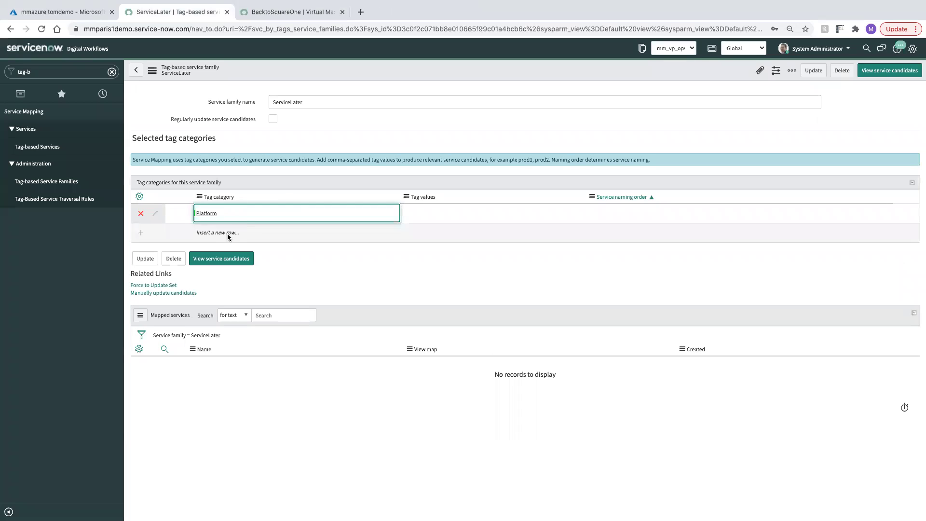
# - Add Environment and application service as further tag categories, then save the family
pyautogui.click(218, 233)
pyautogui.write('environmen')
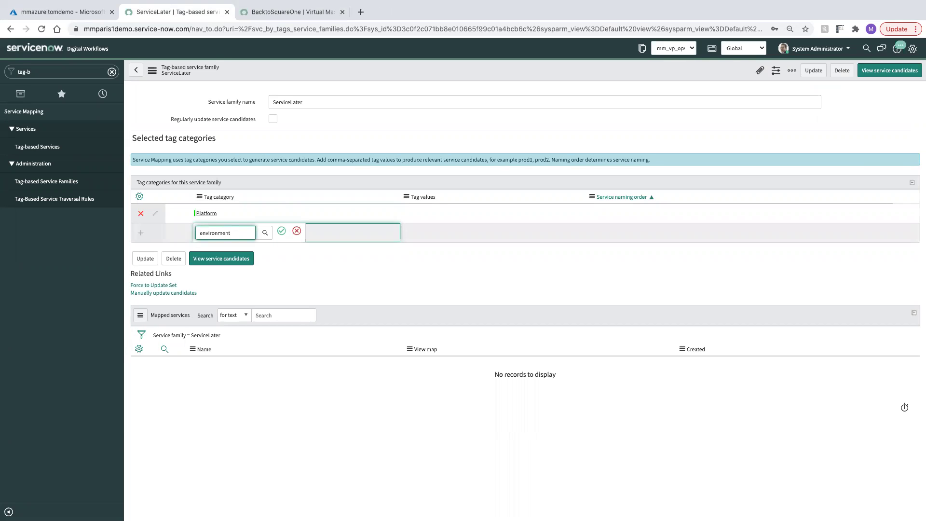
pyautogui.write('t')
pyautogui.press('Return')
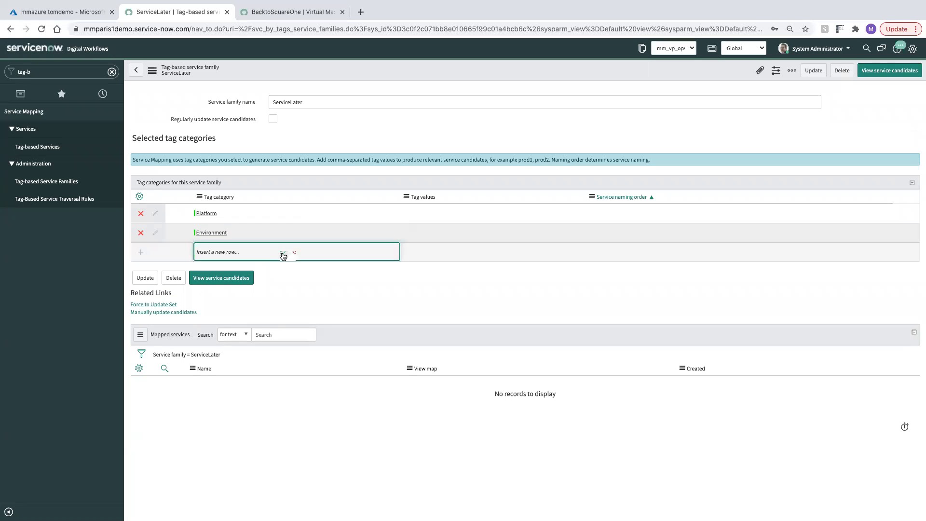
pyautogui.click(283, 255)
pyautogui.write('application s')
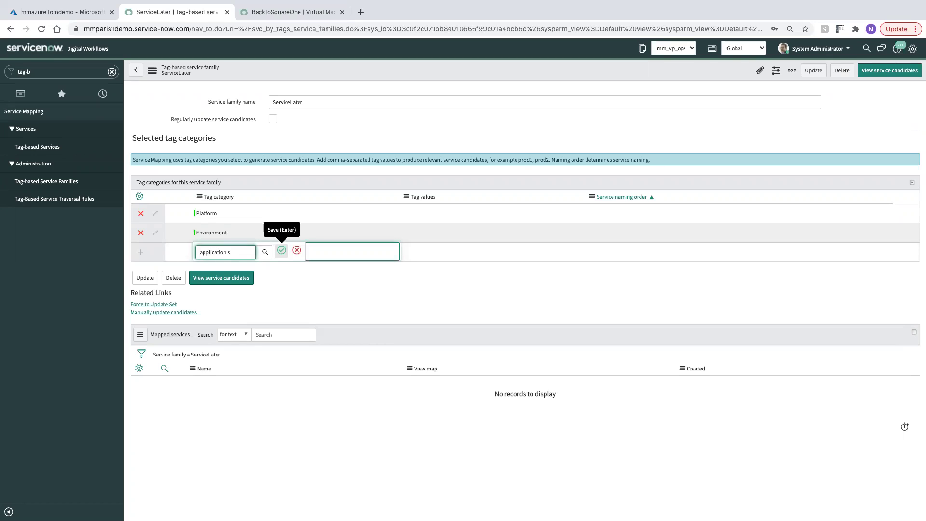
pyautogui.press('Return')
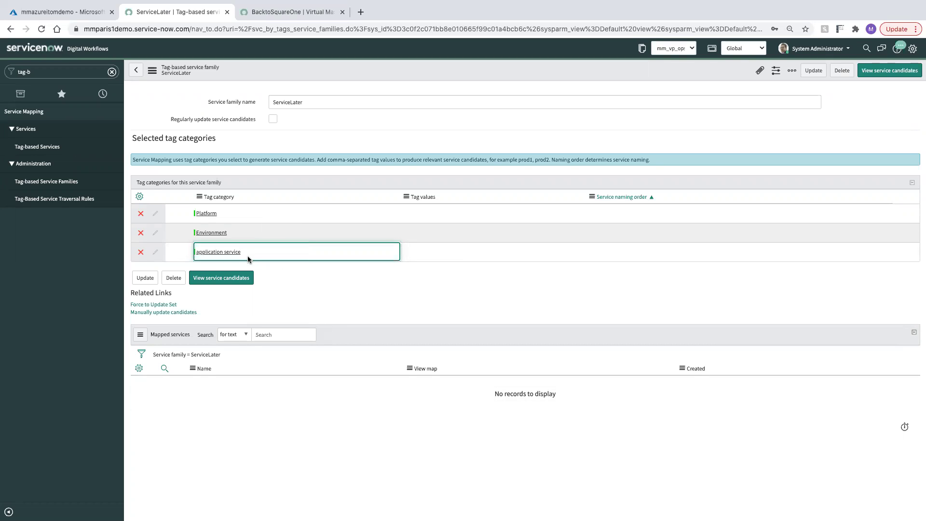
pyautogui.rightClick(504, 62)
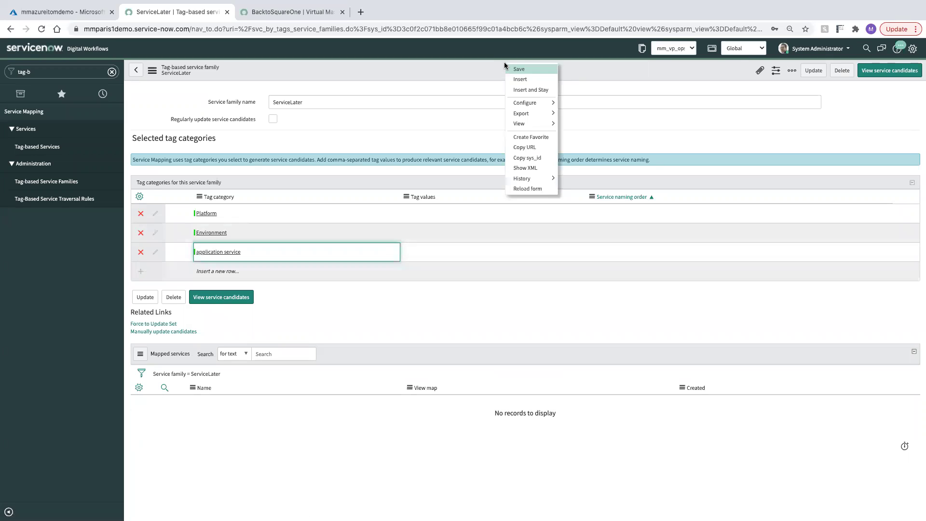
pyautogui.press('Return')
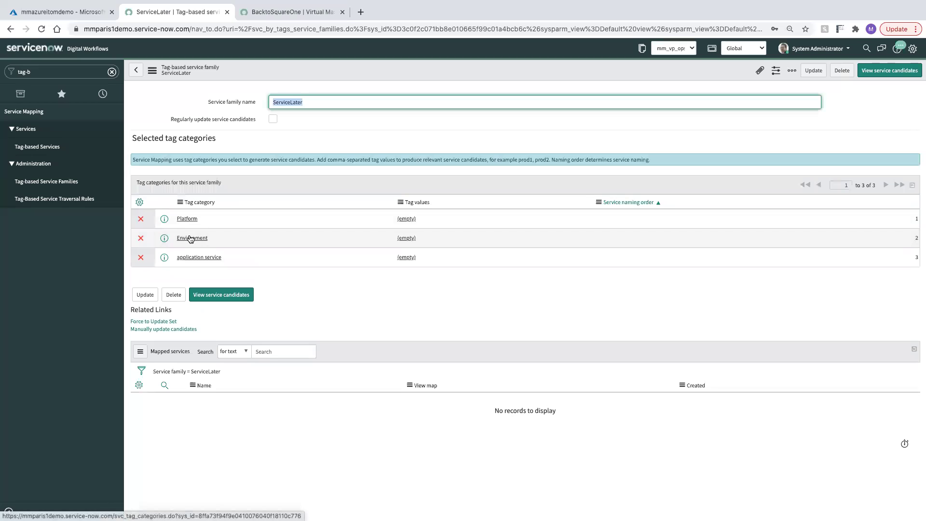
pyautogui.keyDown('ctrl'); pyautogui.click(192, 238); pyautogui.keyUp('ctrl')
pyautogui.keyDown('ctrl'); pyautogui.click(198, 257); pyautogui.keyUp('ctrl')
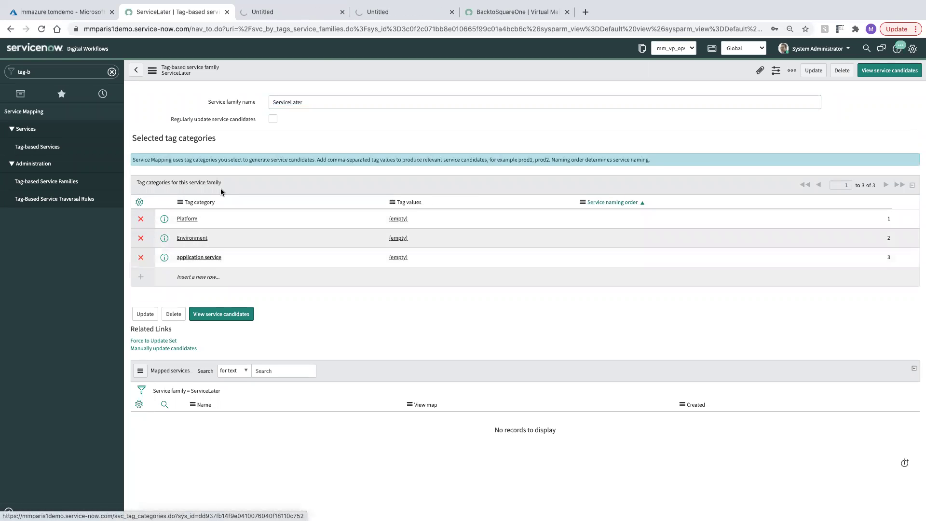
pyautogui.click(281, 12)
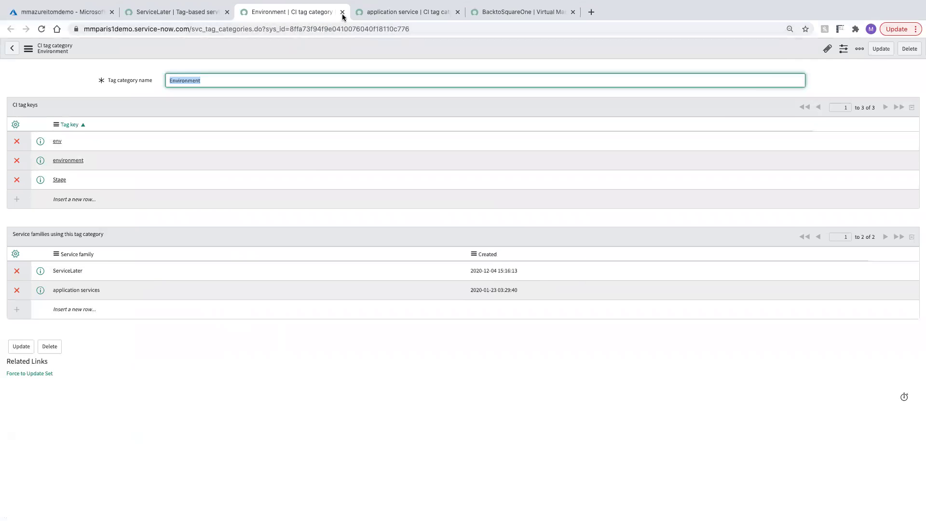
pyautogui.click(343, 13)
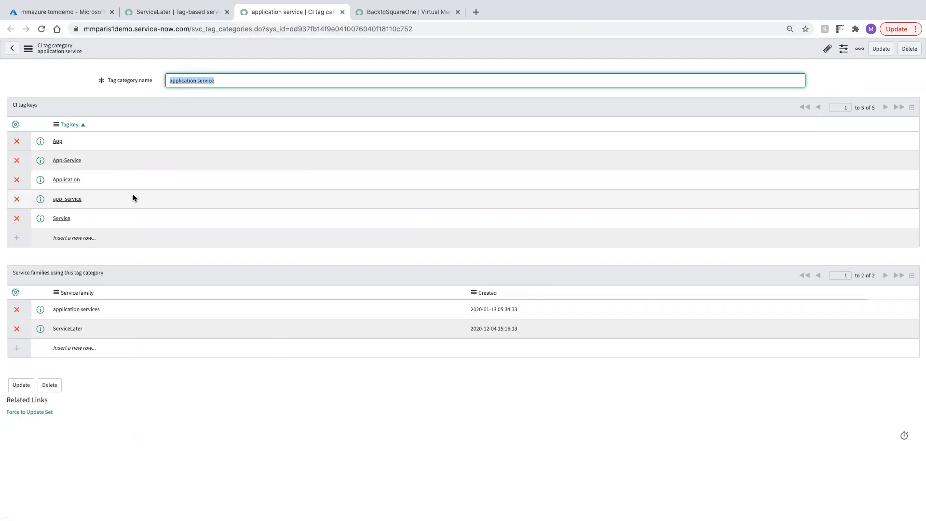
pyautogui.click(342, 13)
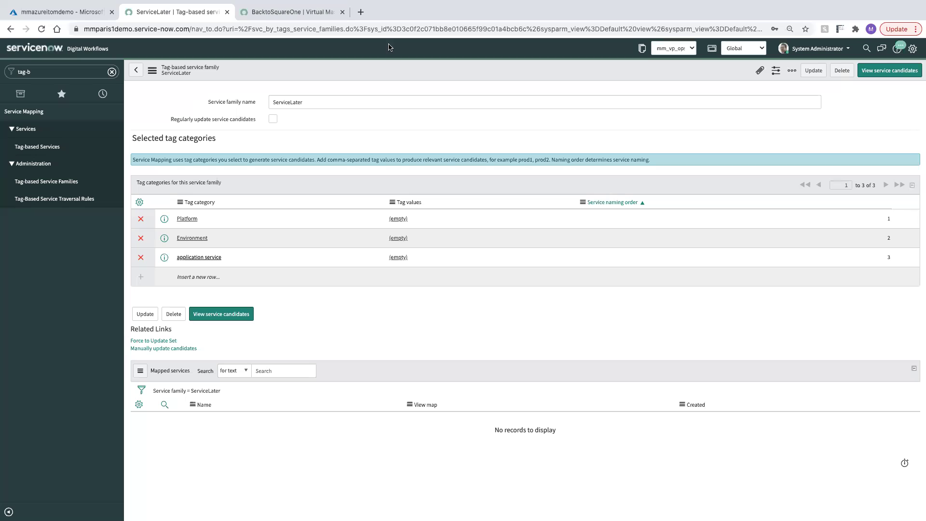
# - Save the ServiceLater family and run Manually update candidates
pyautogui.rightClick(392, 61)
pyautogui.click(405, 68)
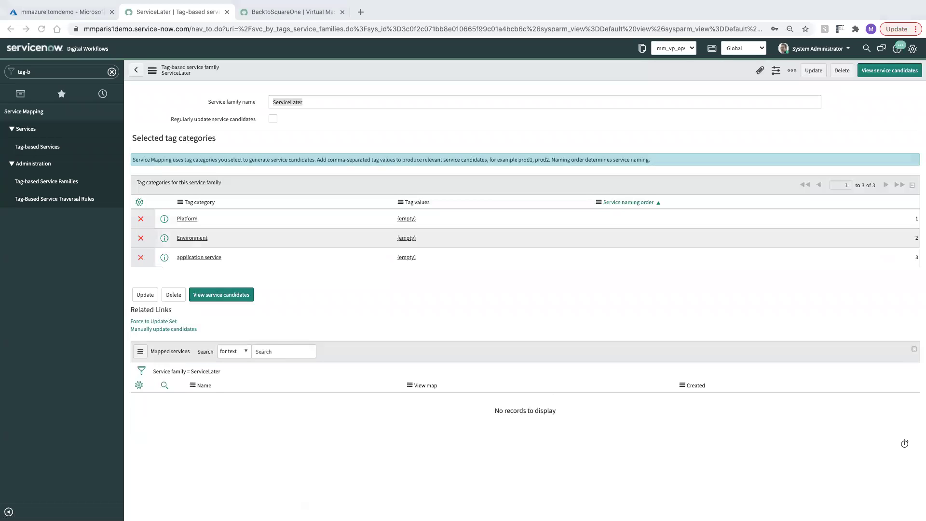
pyautogui.click(149, 348)
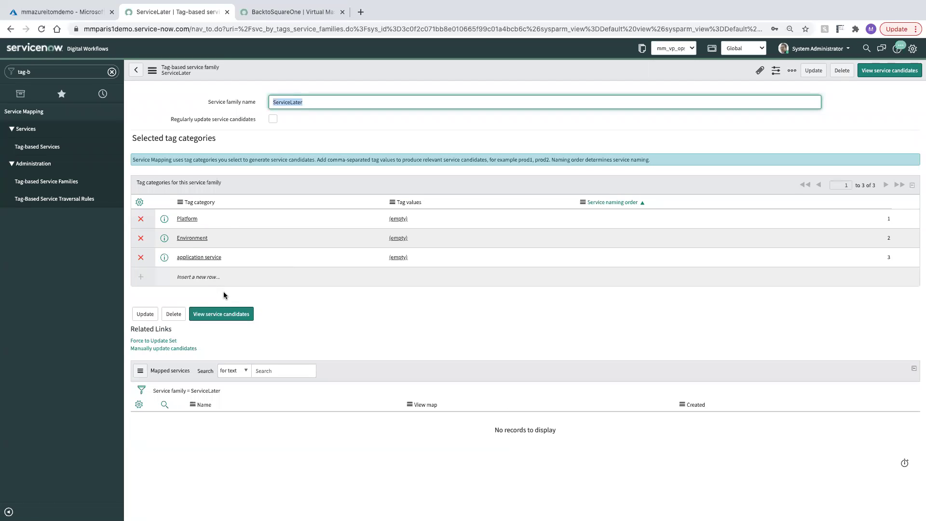
# - Map both candidates, servicelater::production::e-commerce and servicelater::production::my orders, as services
pyautogui.click(225, 317)
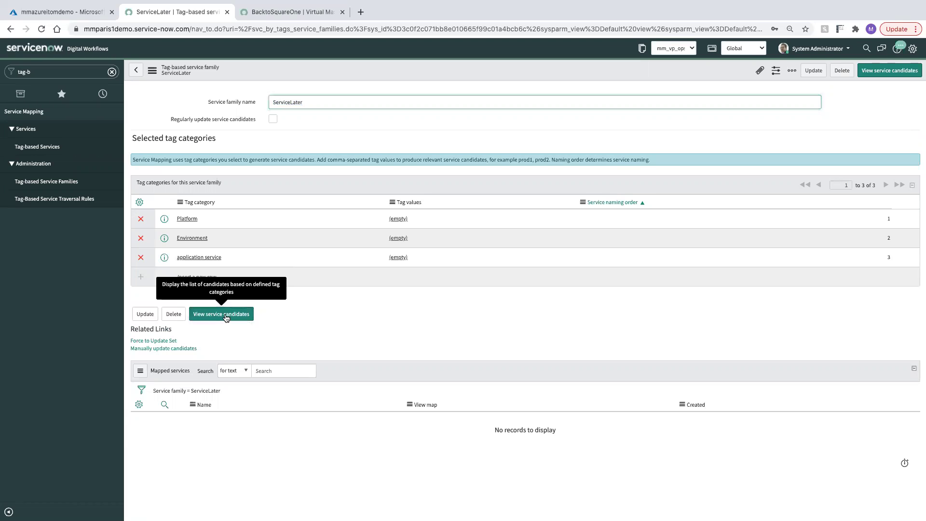
pyautogui.click(225, 315)
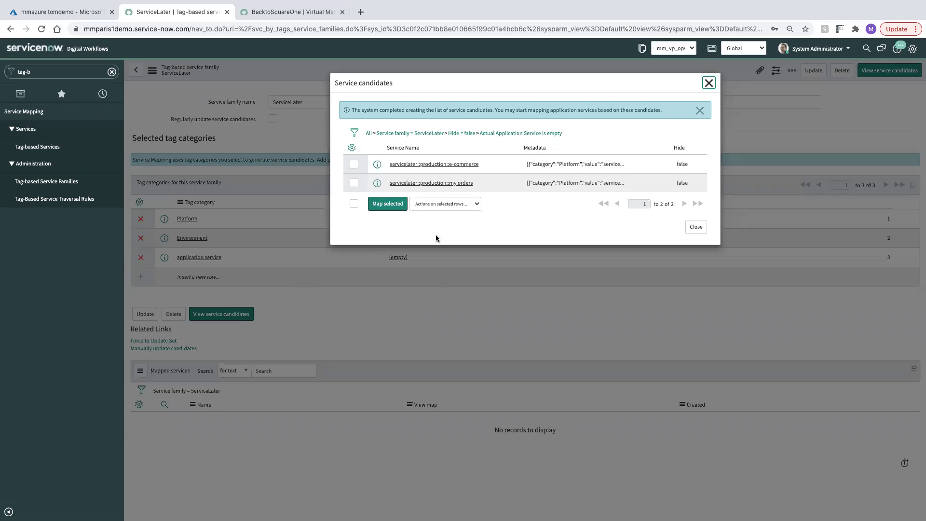
pyautogui.click(354, 202)
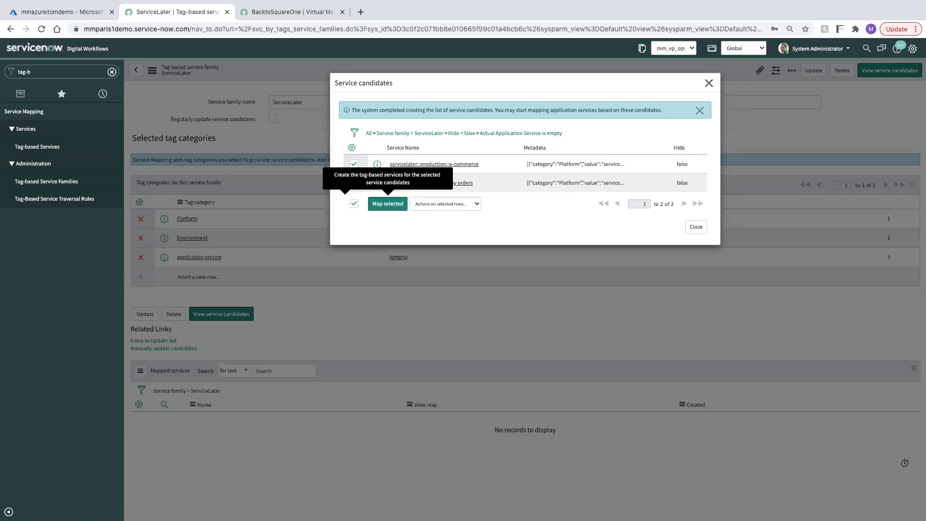
pyautogui.click(384, 205)
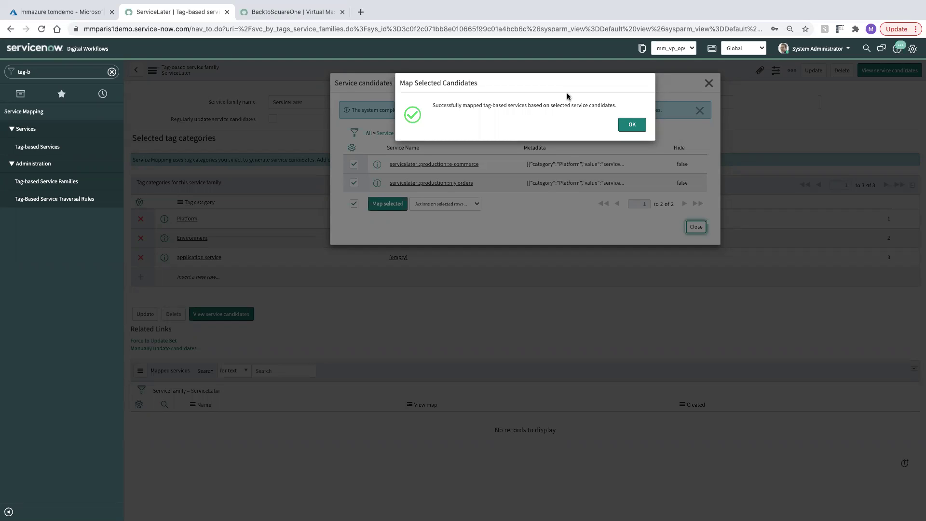
pyautogui.click(629, 125)
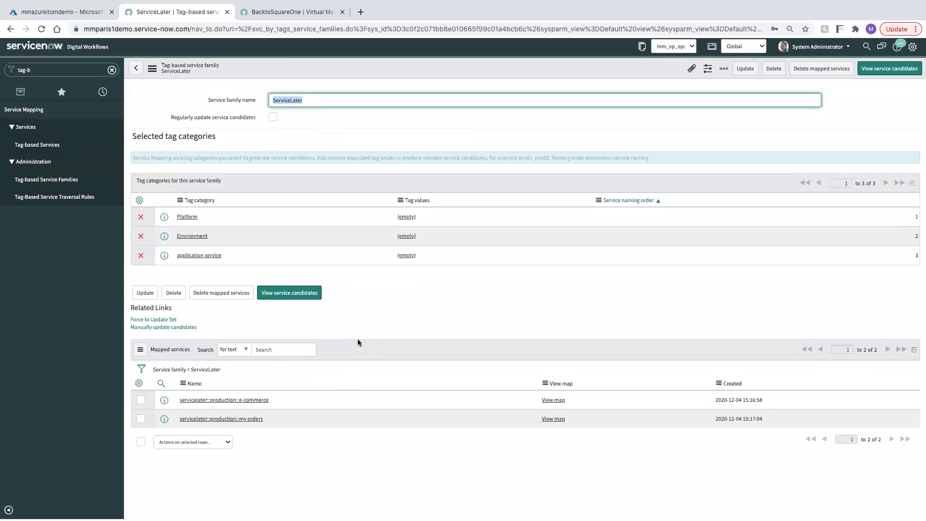
pyautogui.click(140, 442)
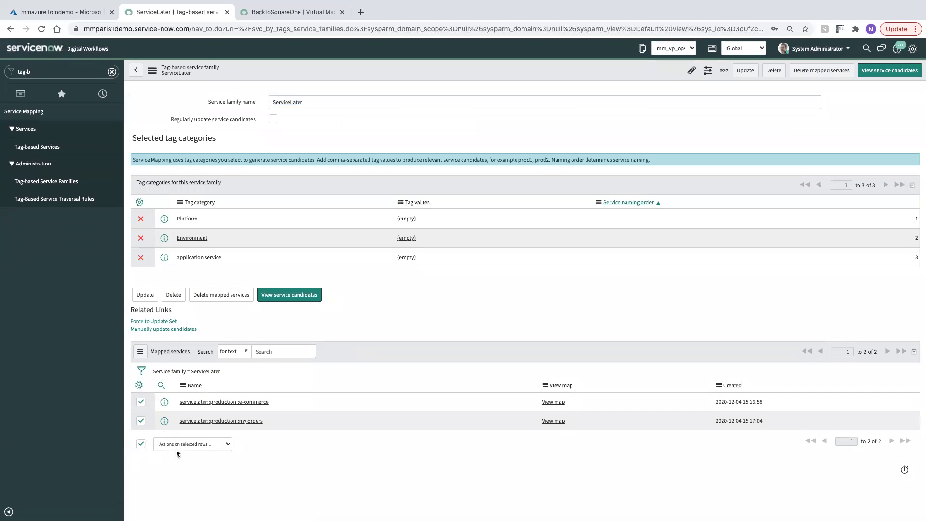
pyautogui.click(181, 463)
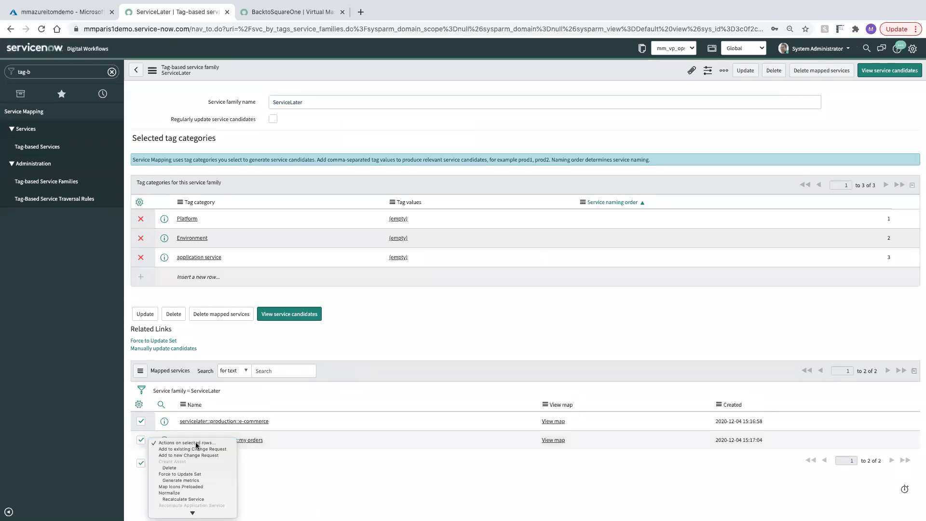
pyautogui.click(180, 465)
pyautogui.click(179, 466)
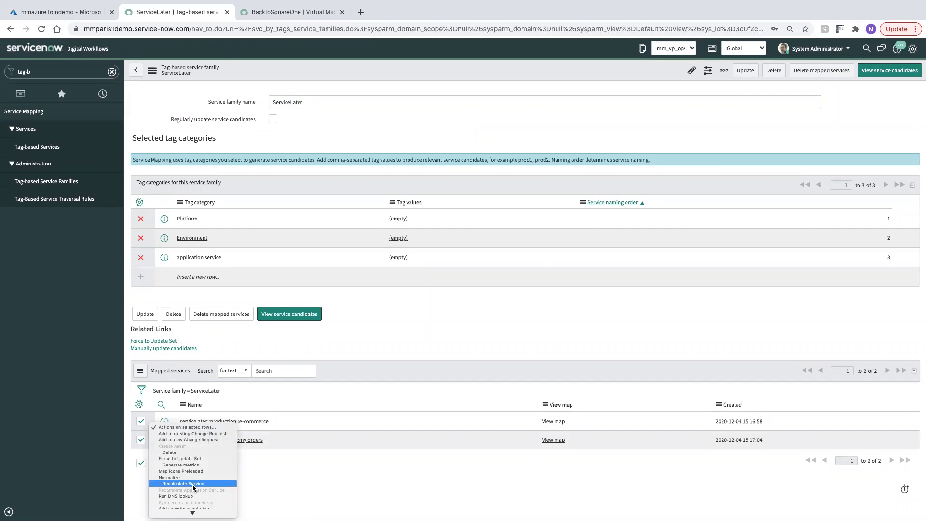
pyautogui.click(188, 486)
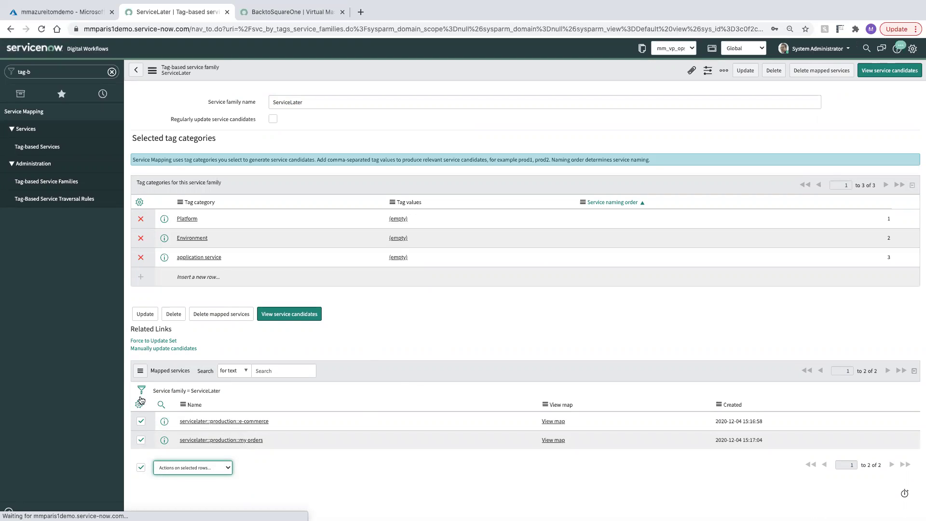
# - Set the servicelater::production::e-commerce service's operational status to Operational and save it
pyautogui.click(215, 422)
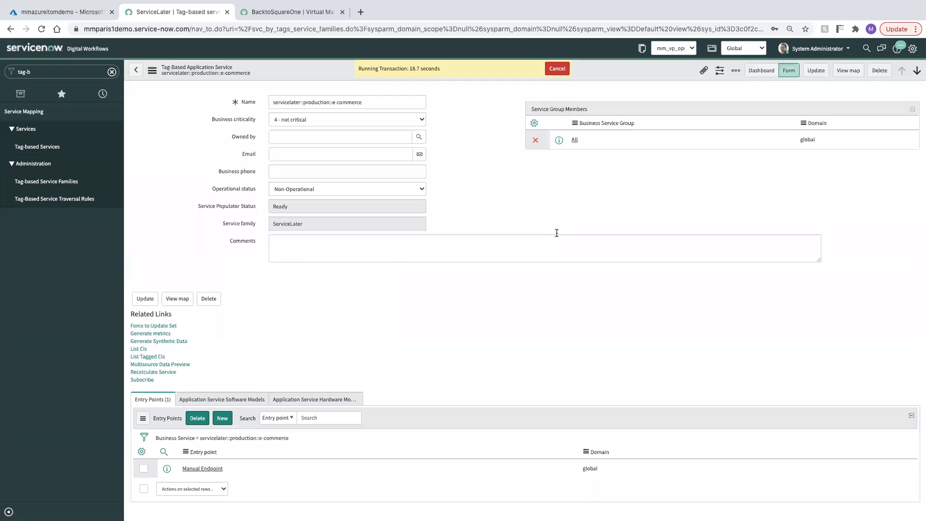
pyautogui.click(305, 189)
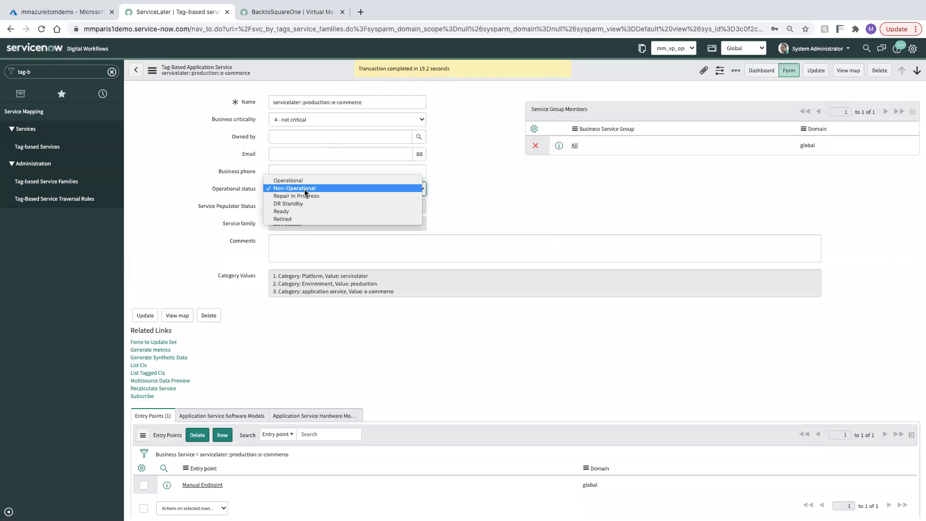
pyautogui.click(299, 180)
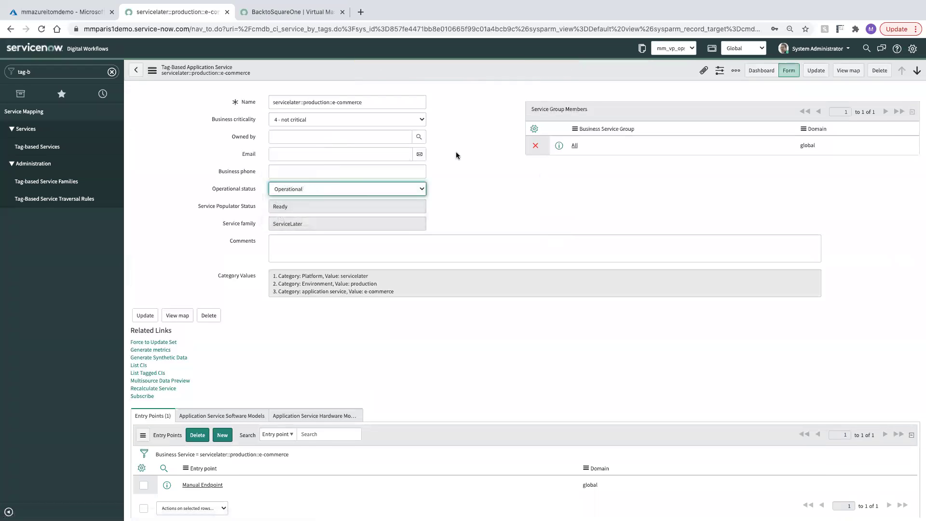
pyautogui.rightClick(522, 67)
pyautogui.click(531, 72)
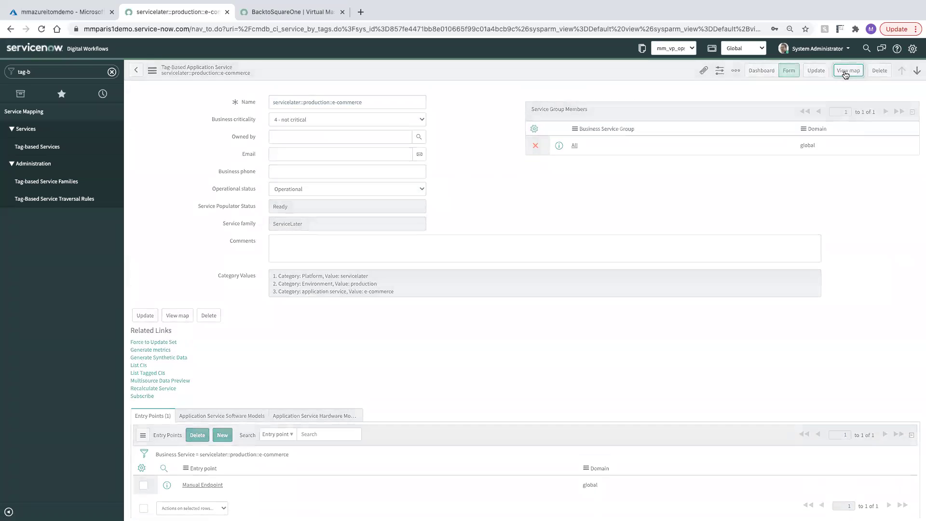
# - Show the e-commerce service's topology map, zoomed in and centred on the root service node
pyautogui.click(849, 73)
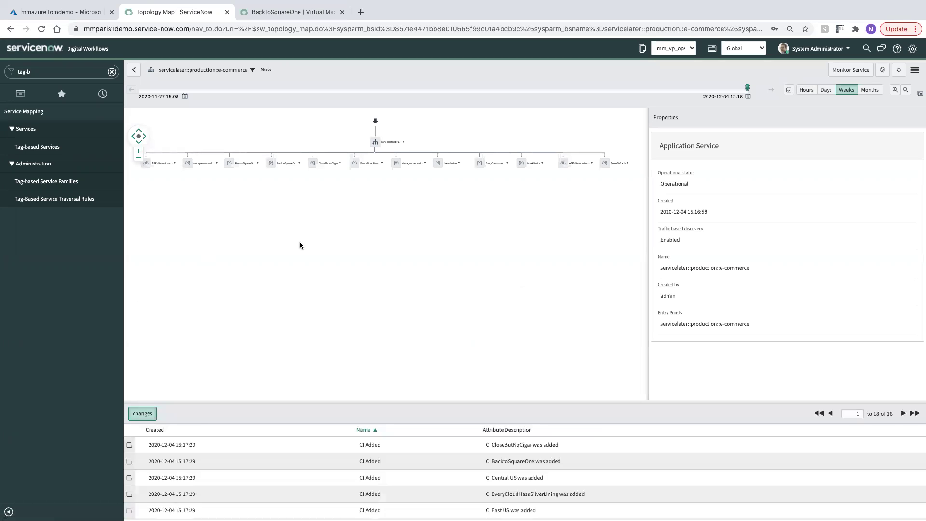
pyautogui.scroll(4, 296, 167)
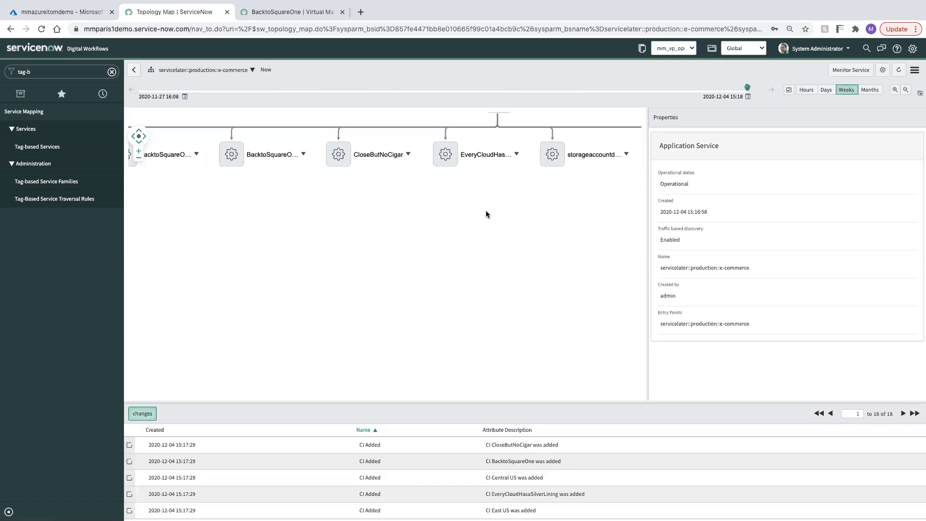
pyautogui.moveTo(485, 210); pyautogui.dragTo(380, 268)
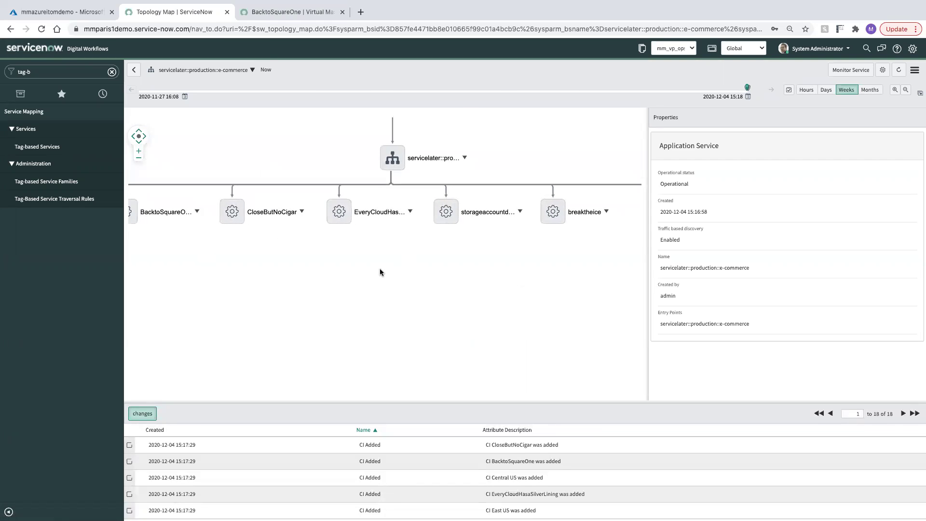